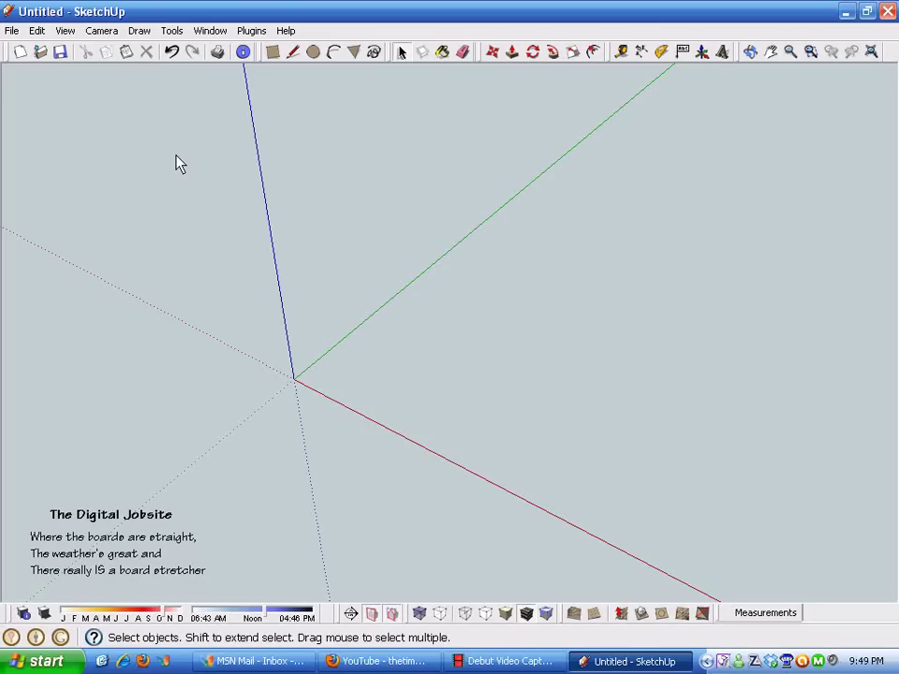
# Bring up the Camera menu for the empty untitled model.
pyautogui.click(102, 32)
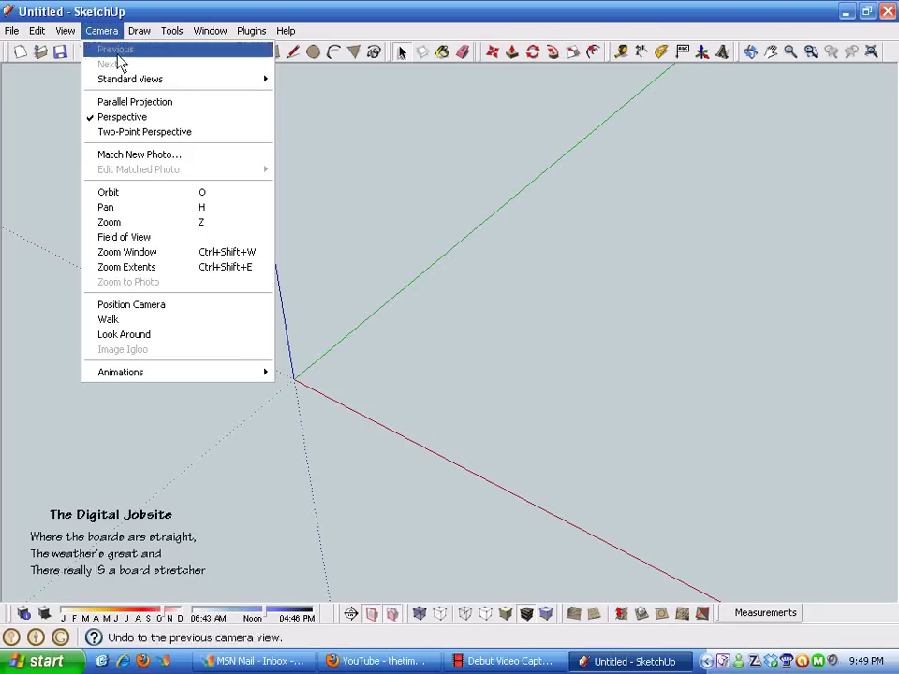
# Start a Match New Photo using DSC06202 from My Pictures > Unprocessed Images.
pyautogui.click(168, 157)
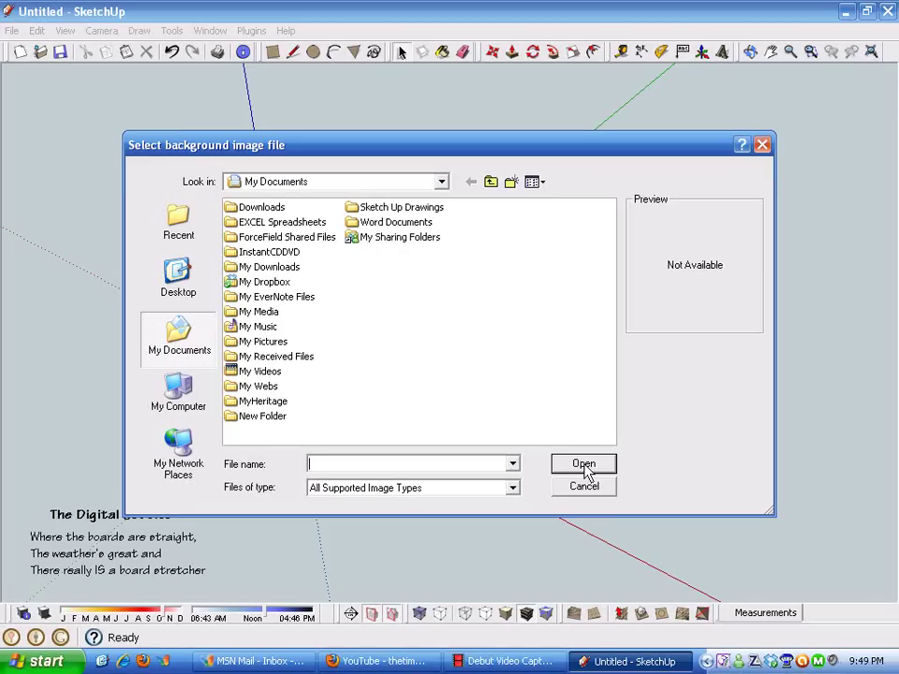
pyautogui.doubleClick(236, 343)
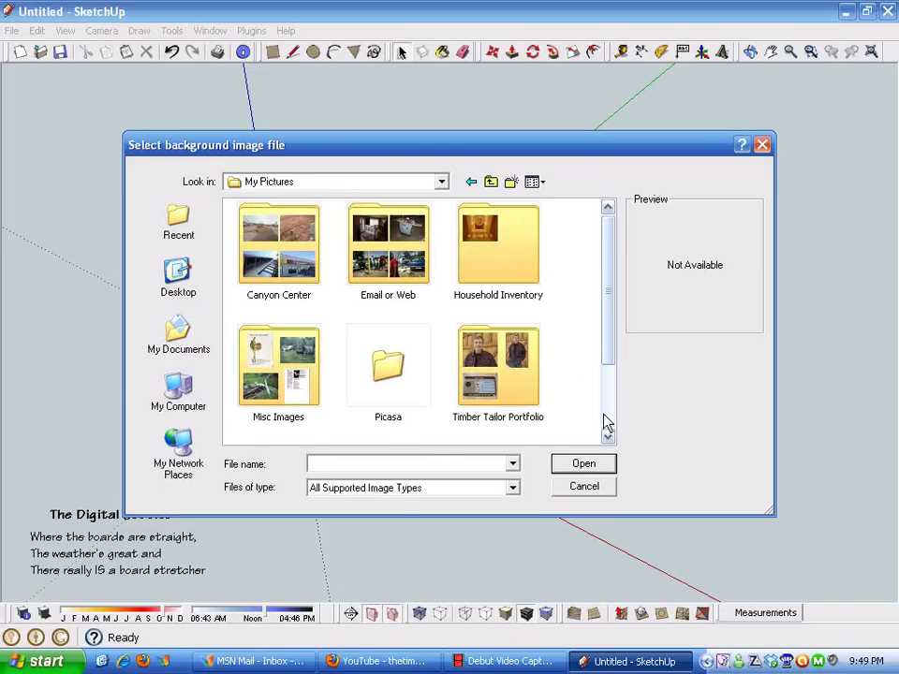
pyautogui.scroll(-3, 607, 423)
pyautogui.doubleClick(287, 386)
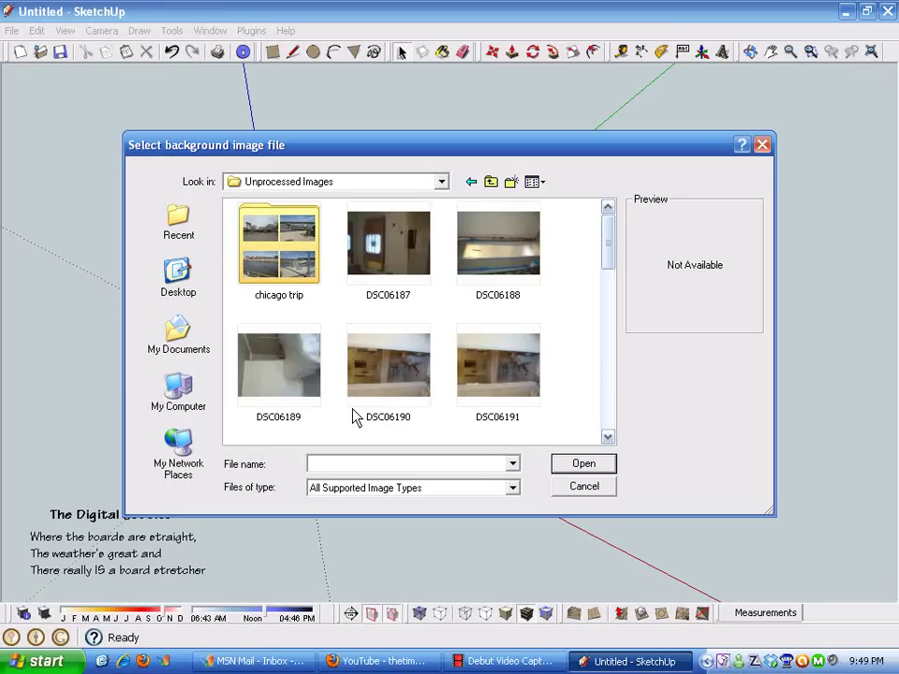
pyautogui.moveTo(615, 272); pyautogui.dragTo(607, 325)
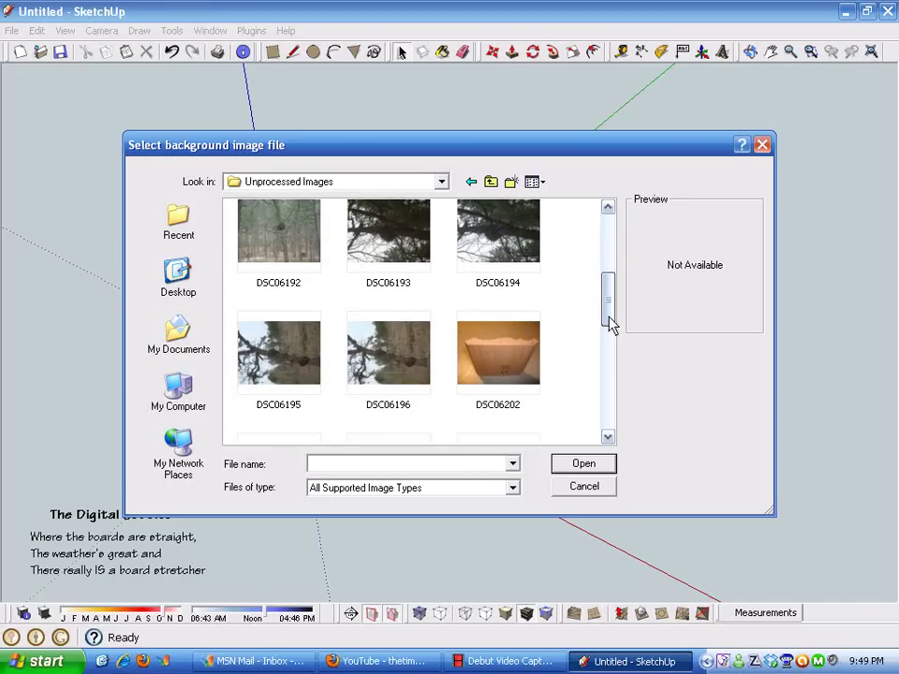
pyautogui.click(507, 365)
pyautogui.click(584, 464)
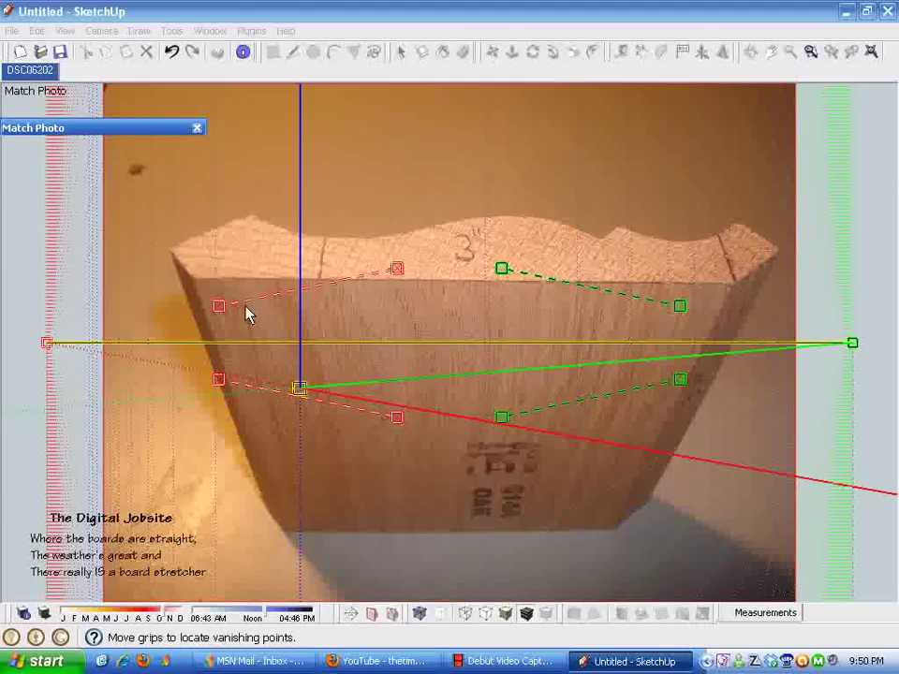
pyautogui.click(129, 137)
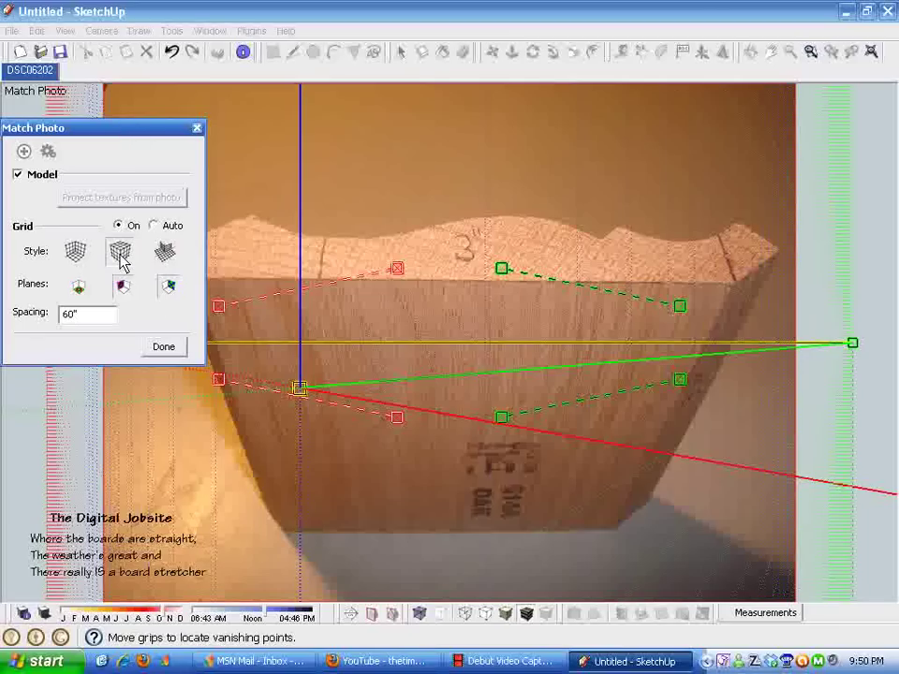
pyautogui.click(132, 135)
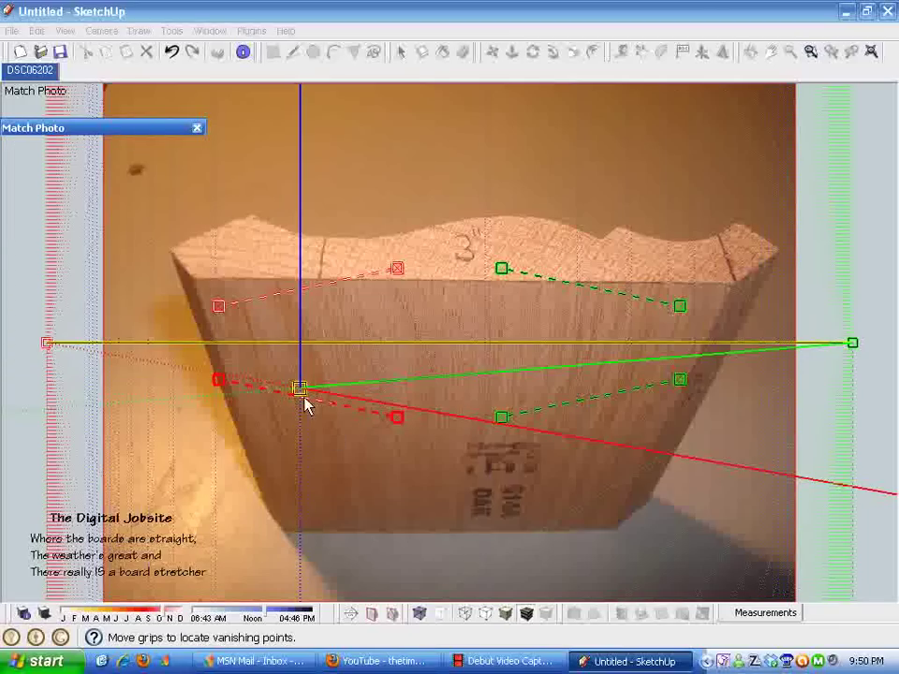
# Move the axis origin onto the molding's bottom edge.
pyautogui.moveTo(300, 400)
pyautogui.mouseDown()
pyautogui.moveTo(381, 502)
pyautogui.moveTo(246, 416)
pyautogui.mouseUp()
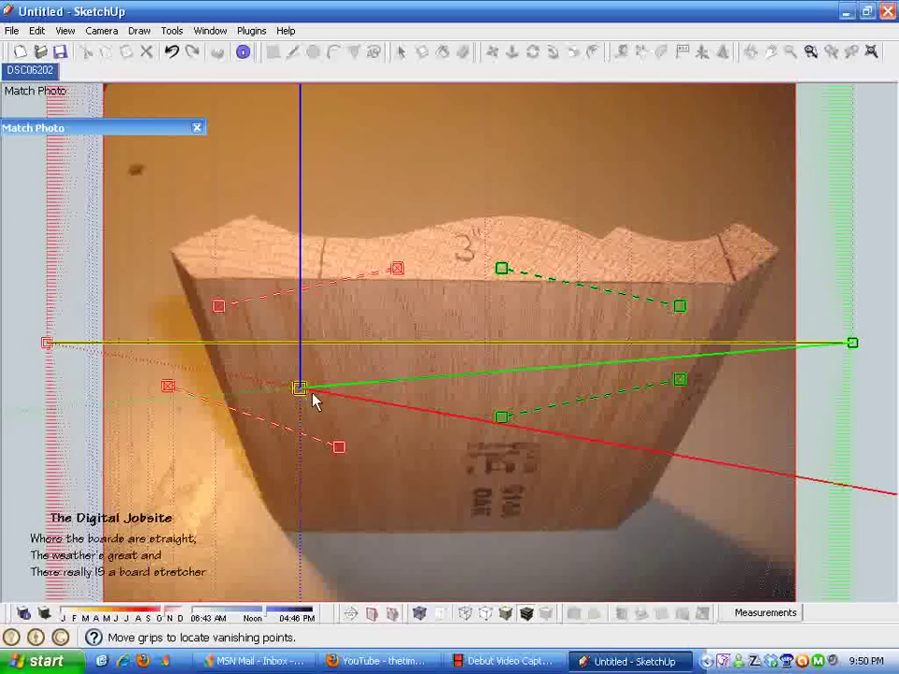
pyautogui.moveTo(298, 390); pyautogui.dragTo(609, 545)
pyautogui.scroll(5, 609, 547)
pyautogui.scroll(2, 612, 552)
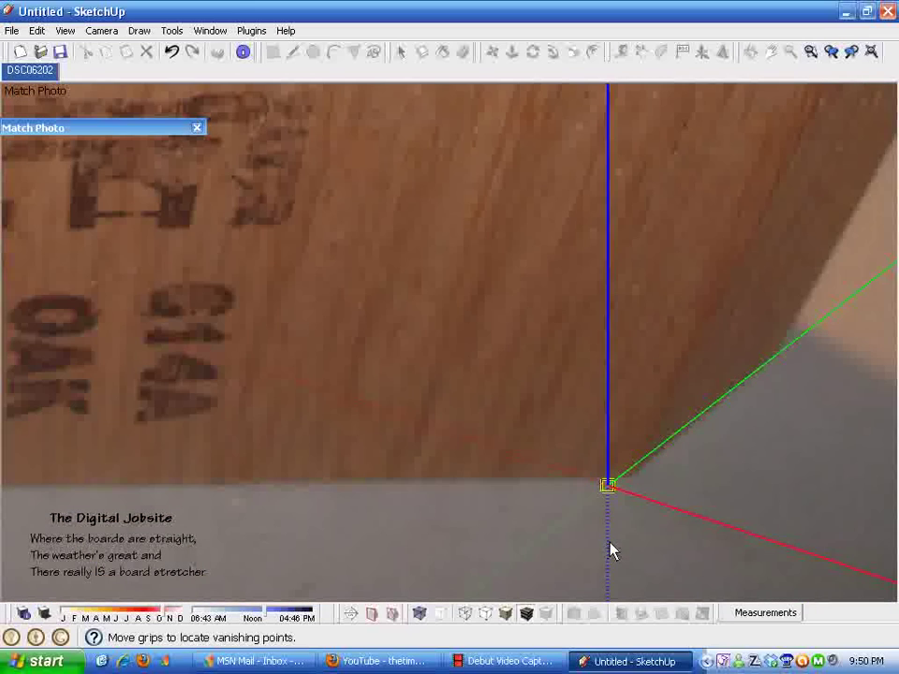
pyautogui.moveTo(609, 500); pyautogui.dragTo(634, 493)
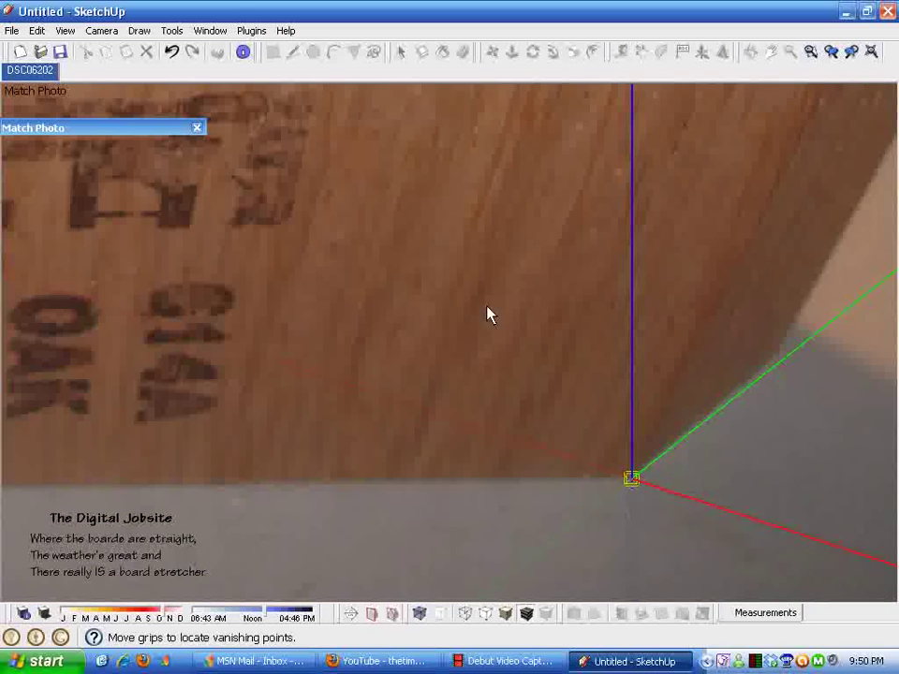
pyautogui.scroll(-6, 488, 314)
pyautogui.scroll(-1, 536, 462)
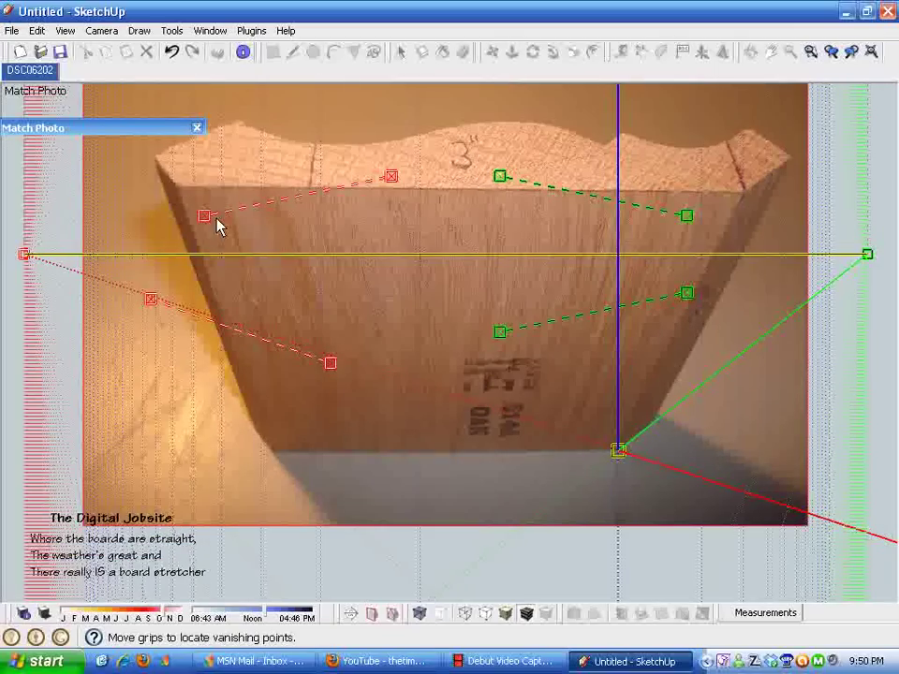
# Stretch the upper and lower red vanishing lines along the molding's top and bottom edges.
pyautogui.moveTo(204, 217); pyautogui.dragTo(154, 189)
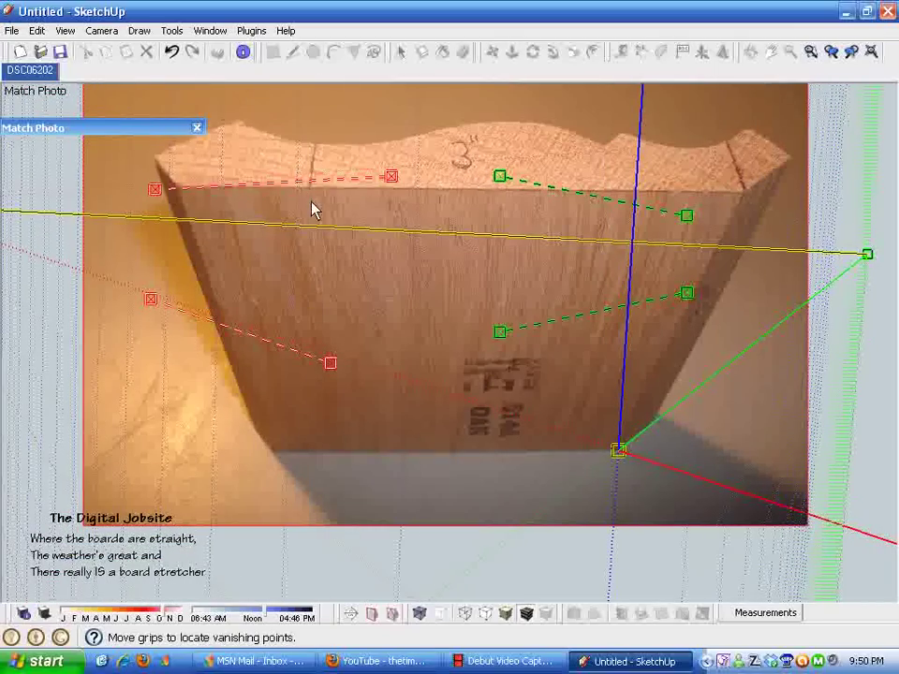
pyautogui.moveTo(389, 177); pyautogui.dragTo(789, 192)
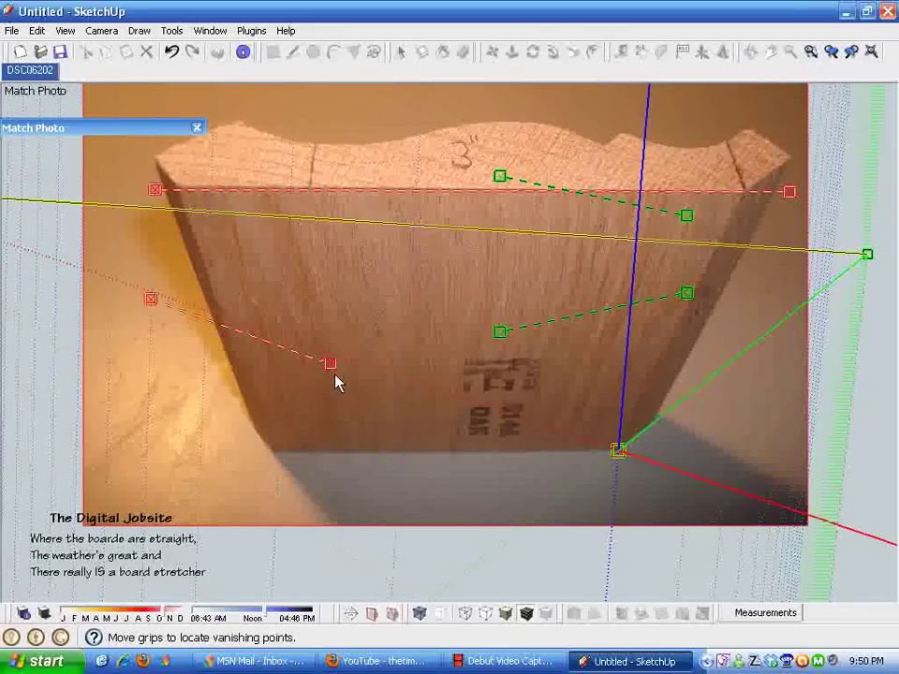
pyautogui.moveTo(334, 376); pyautogui.dragTo(782, 499)
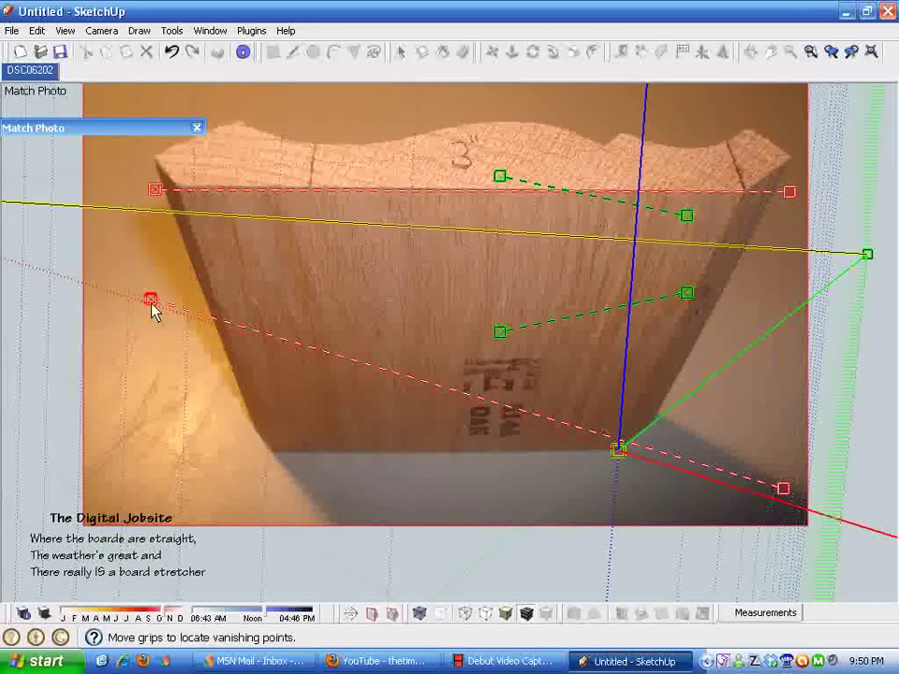
pyautogui.moveTo(153, 307); pyautogui.dragTo(225, 461)
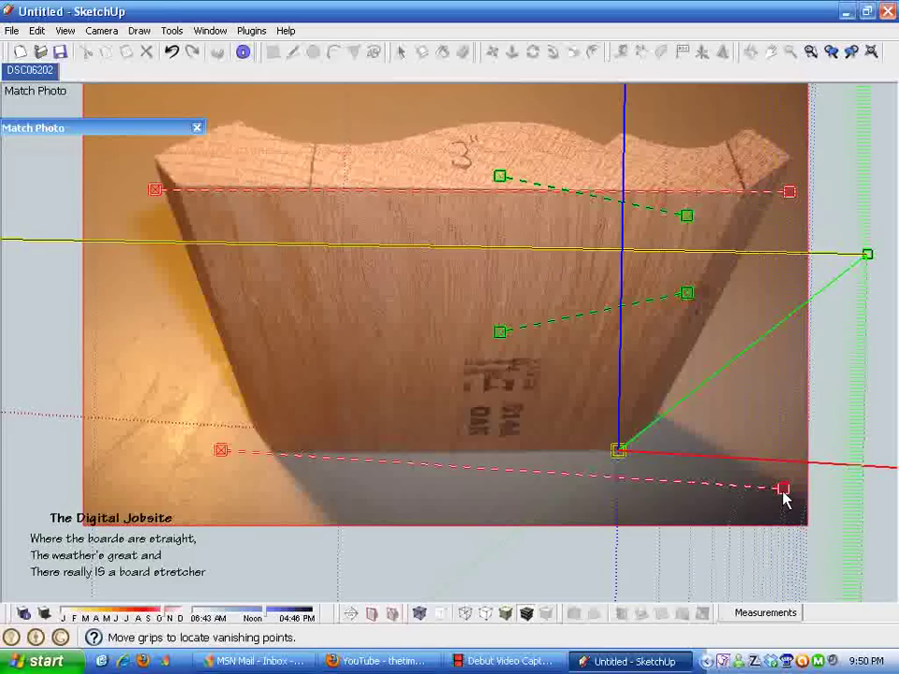
pyautogui.moveTo(783, 490); pyautogui.dragTo(743, 449)
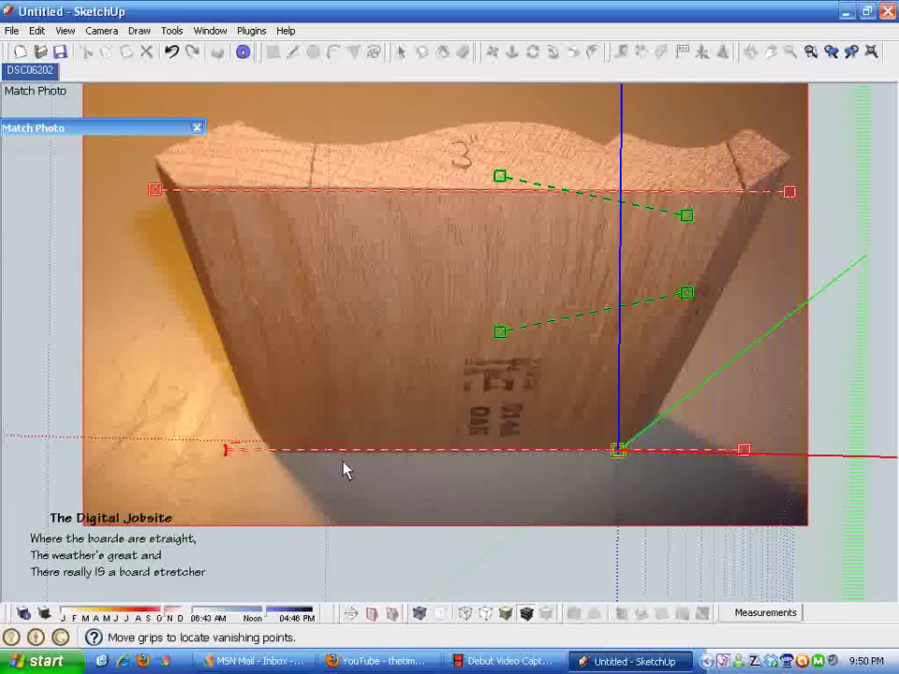
# Fine-tune the red lines' left ends on the bottom edge and top-left corner.
pyautogui.scroll(2, 459, 499)
pyautogui.scroll(1, 459, 499)
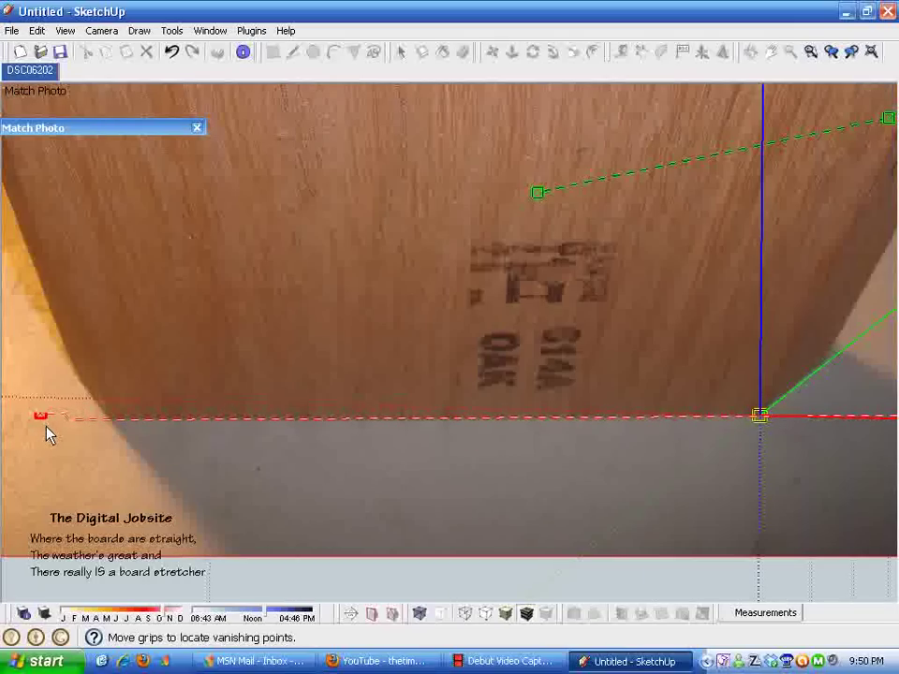
pyautogui.moveTo(48, 433); pyautogui.dragTo(53, 439)
pyautogui.scroll(-2, 224, 397)
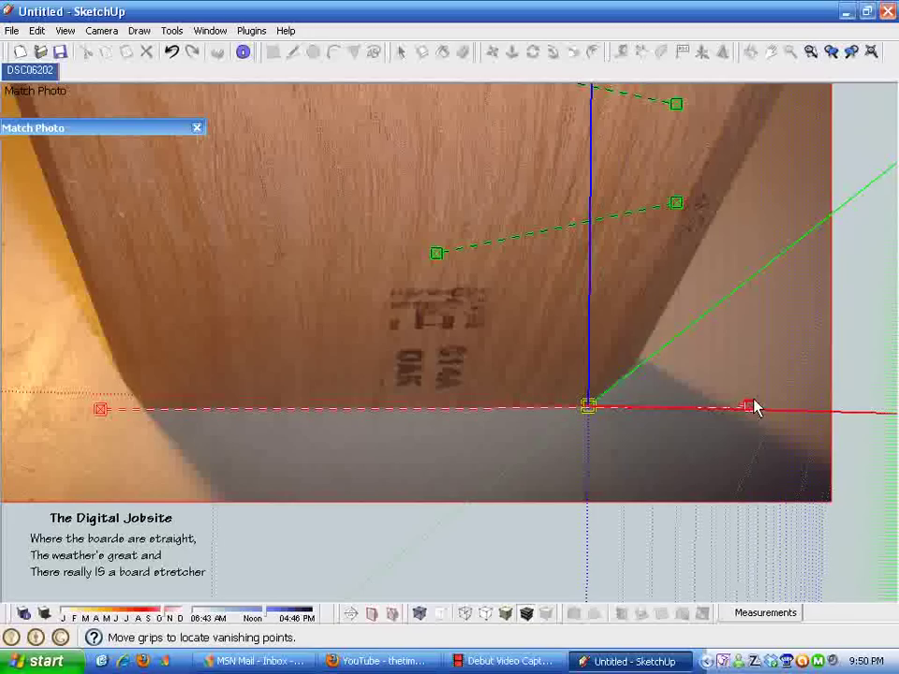
pyautogui.scroll(3, 777, 468)
pyautogui.scroll(-3, 805, 423)
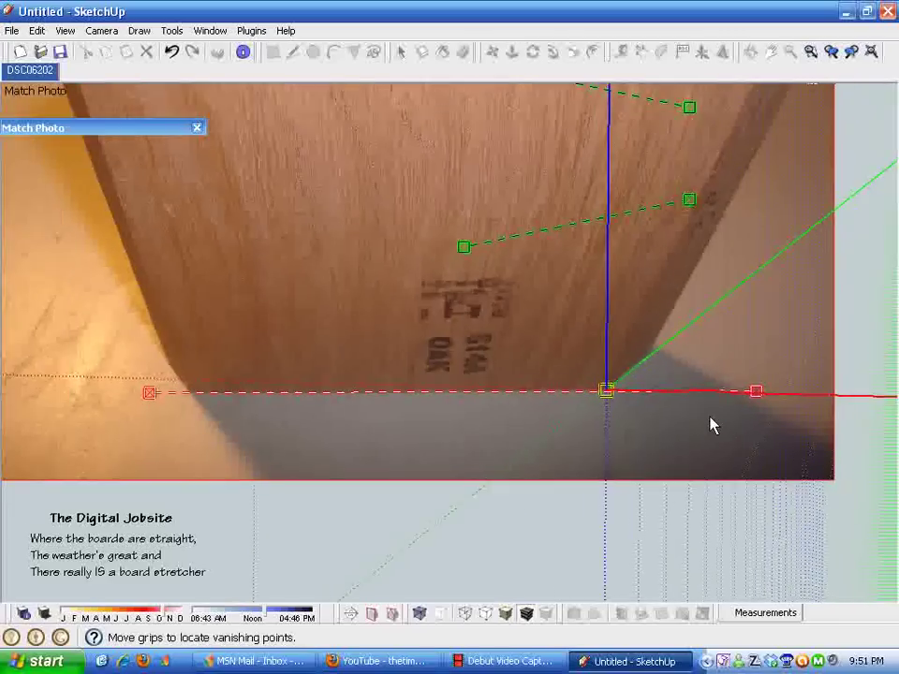
pyautogui.scroll(-2, 710, 424)
pyautogui.scroll(1, 580, 89)
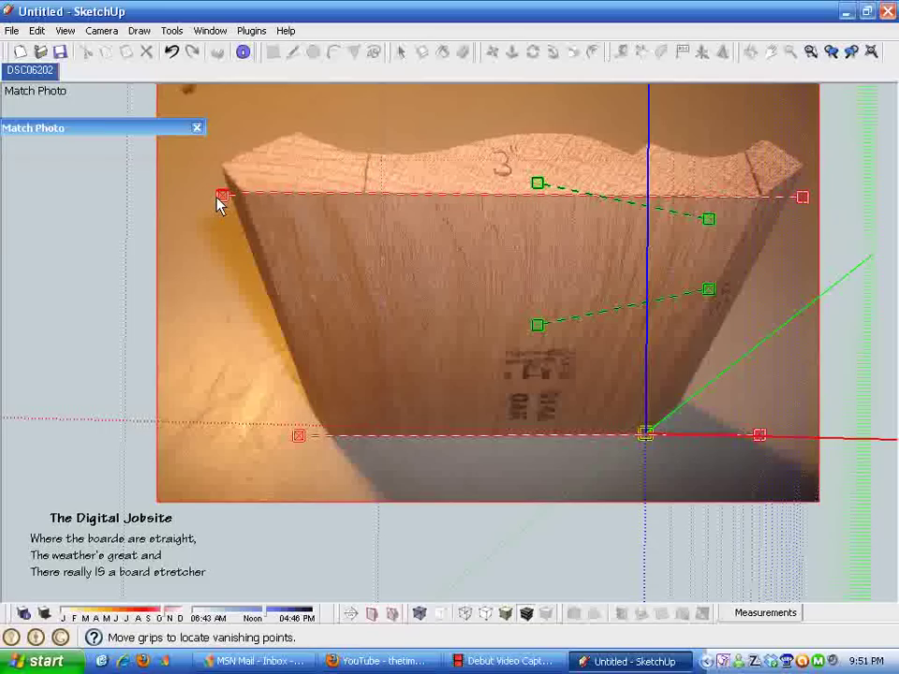
pyautogui.moveTo(217, 206); pyautogui.dragTo(211, 202)
# Angle the right green vanishing line along the molding's right end edge.
pyautogui.moveTo(538, 184); pyautogui.dragTo(740, 111)
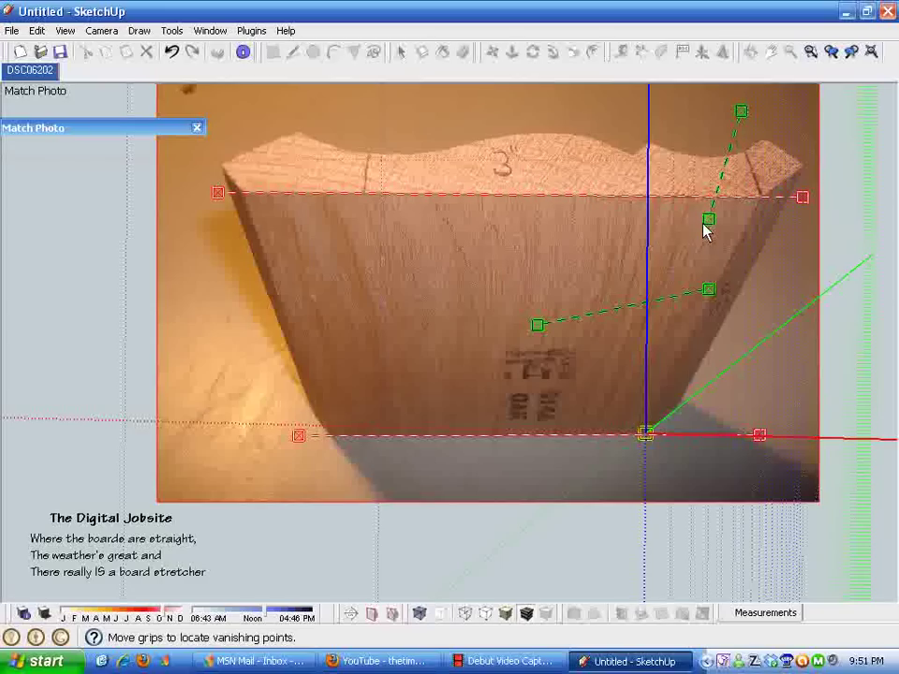
pyautogui.moveTo(706, 231); pyautogui.dragTo(776, 237)
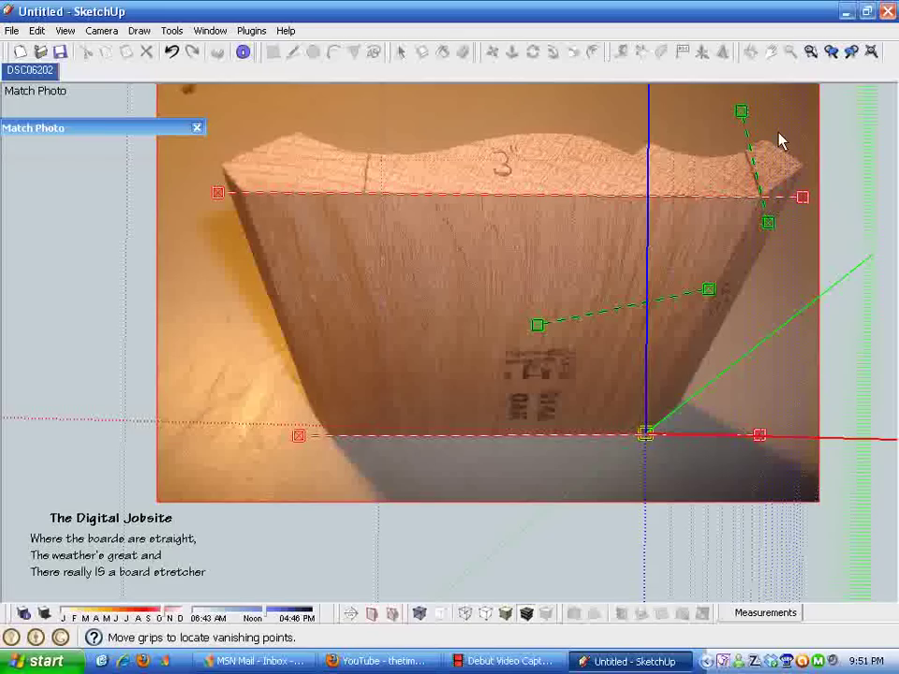
pyautogui.moveTo(735, 127)
pyautogui.mouseDown()
pyautogui.moveTo(725, 126)
pyautogui.moveTo(729, 119)
pyautogui.mouseUp()
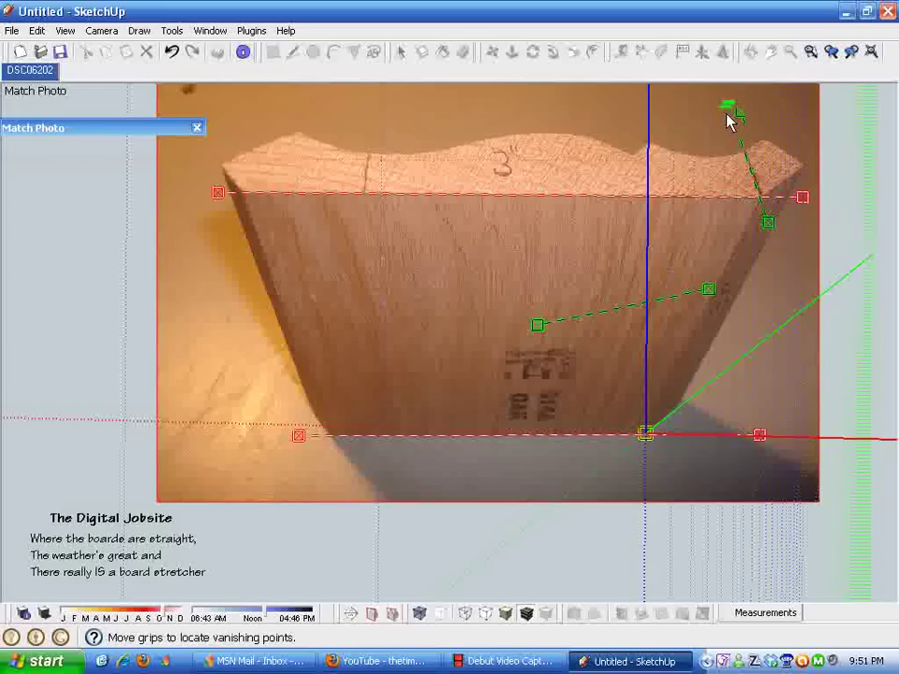
# Set the left green line on the pencil mark and refine the right line's ends.
pyautogui.moveTo(535, 326); pyautogui.dragTo(343, 277)
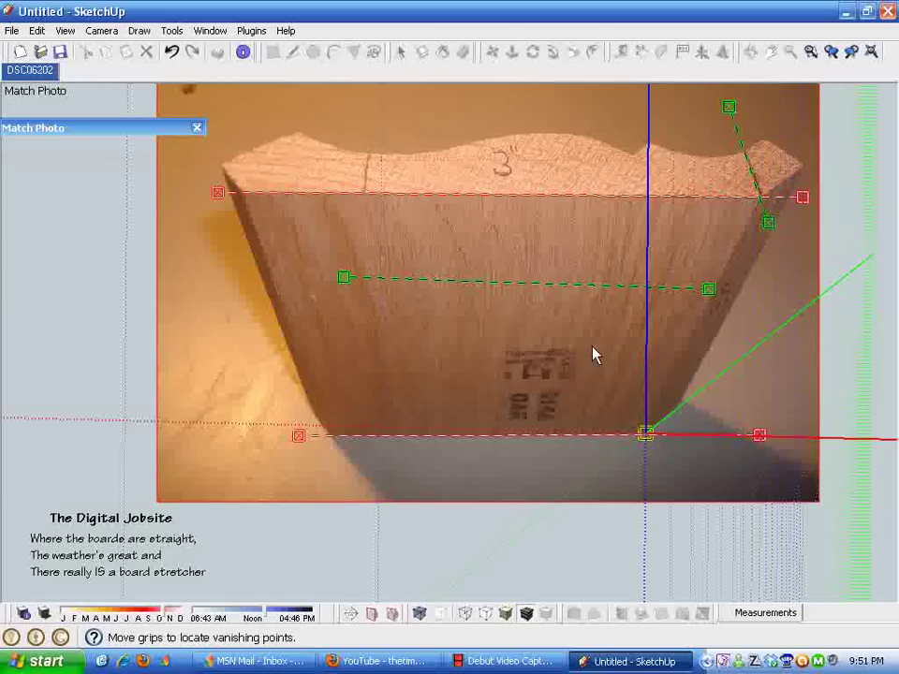
pyautogui.moveTo(709, 290); pyautogui.dragTo(399, 95)
pyautogui.moveTo(346, 281); pyautogui.dragTo(365, 265)
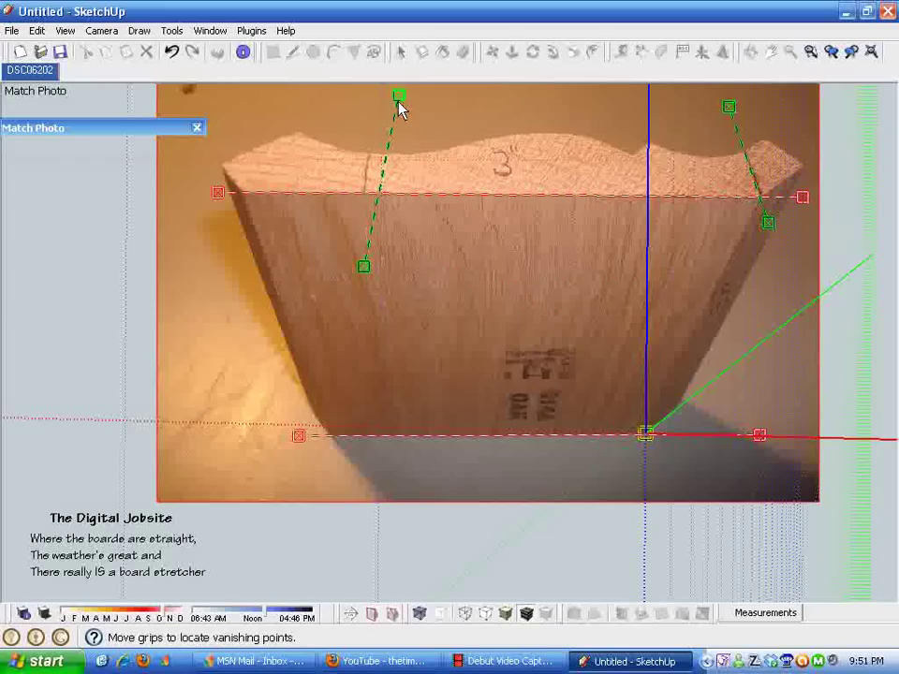
pyautogui.moveTo(397, 97); pyautogui.dragTo(369, 101)
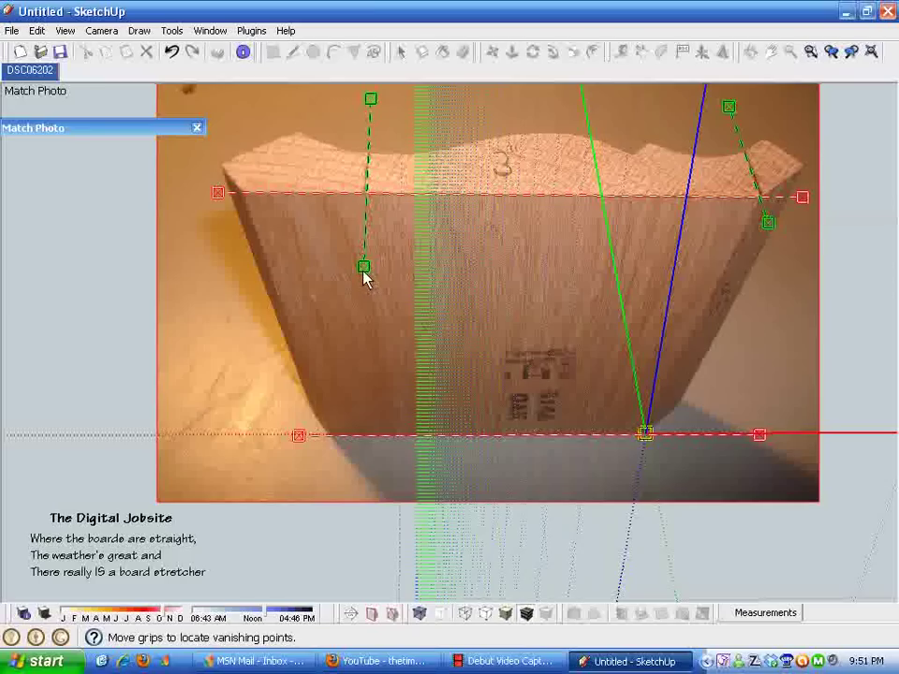
pyautogui.moveTo(365, 275); pyautogui.dragTo(356, 250)
pyautogui.moveTo(368, 103); pyautogui.dragTo(371, 104)
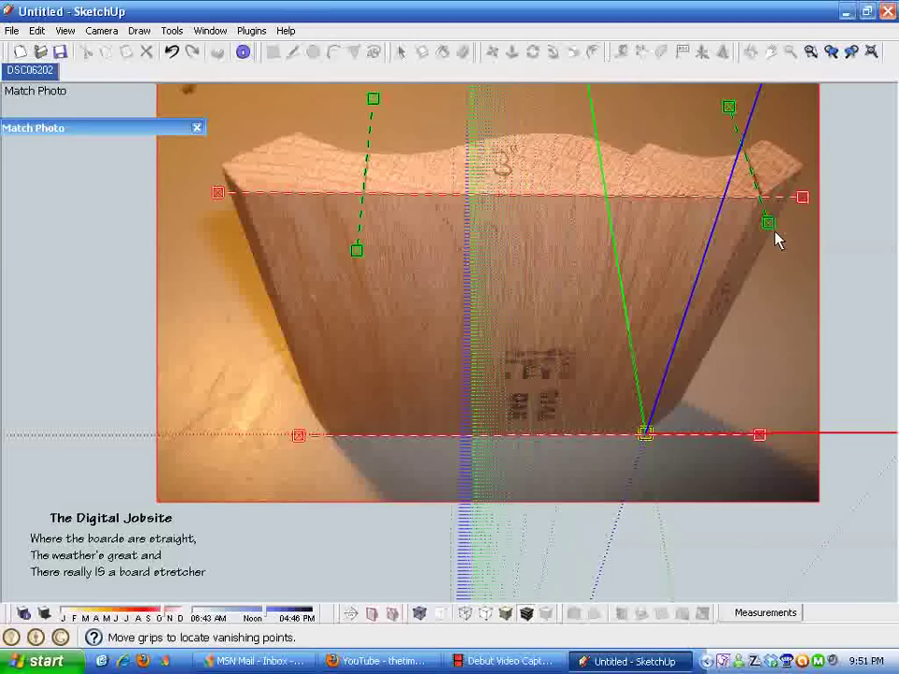
pyautogui.moveTo(770, 226)
pyautogui.mouseDown()
pyautogui.moveTo(763, 238)
pyautogui.moveTo(760, 216)
pyautogui.mouseUp()
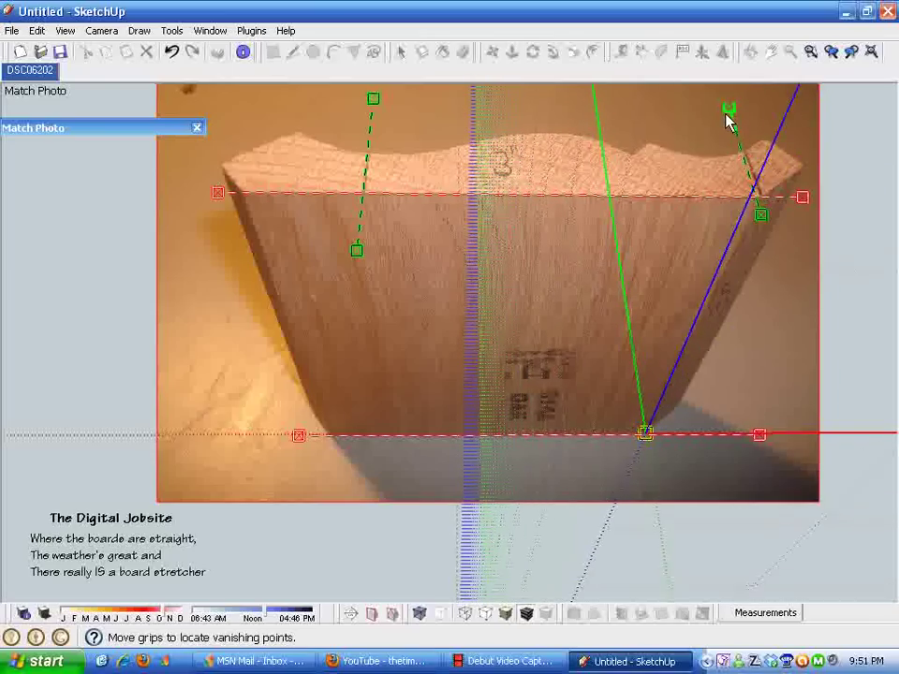
pyautogui.moveTo(729, 120); pyautogui.dragTo(730, 121)
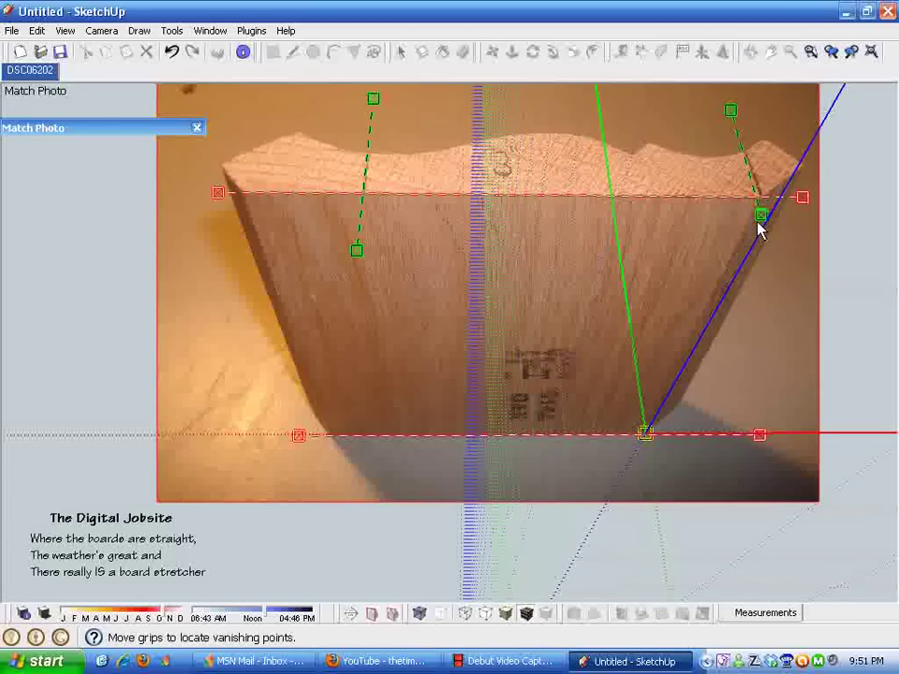
# Nudge the right green line's lower end and the top red line's left end onto the edges.
pyautogui.moveTo(758, 228); pyautogui.dragTo(768, 221)
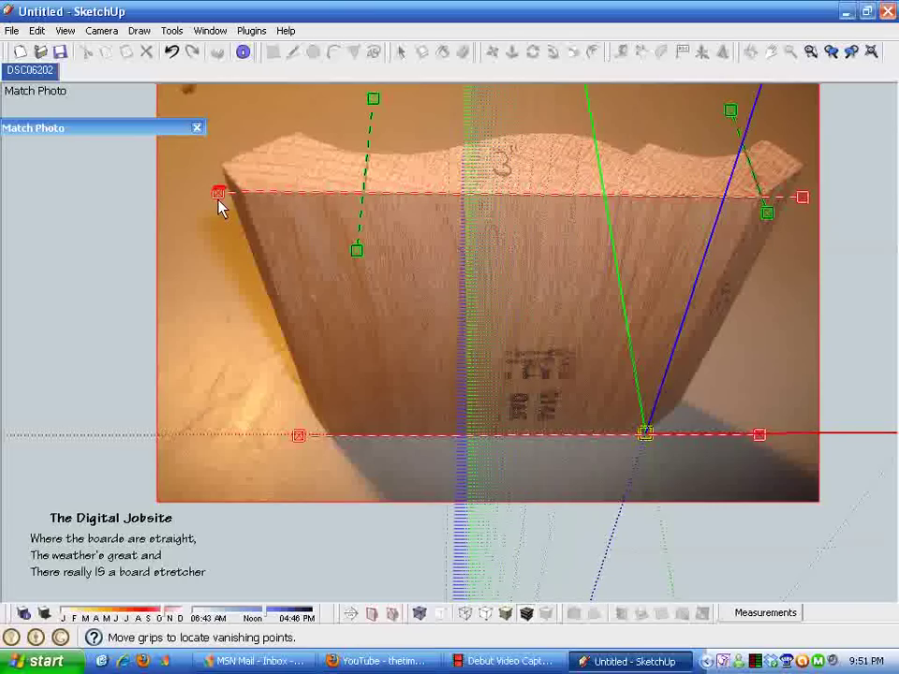
pyautogui.moveTo(218, 208); pyautogui.dragTo(221, 207)
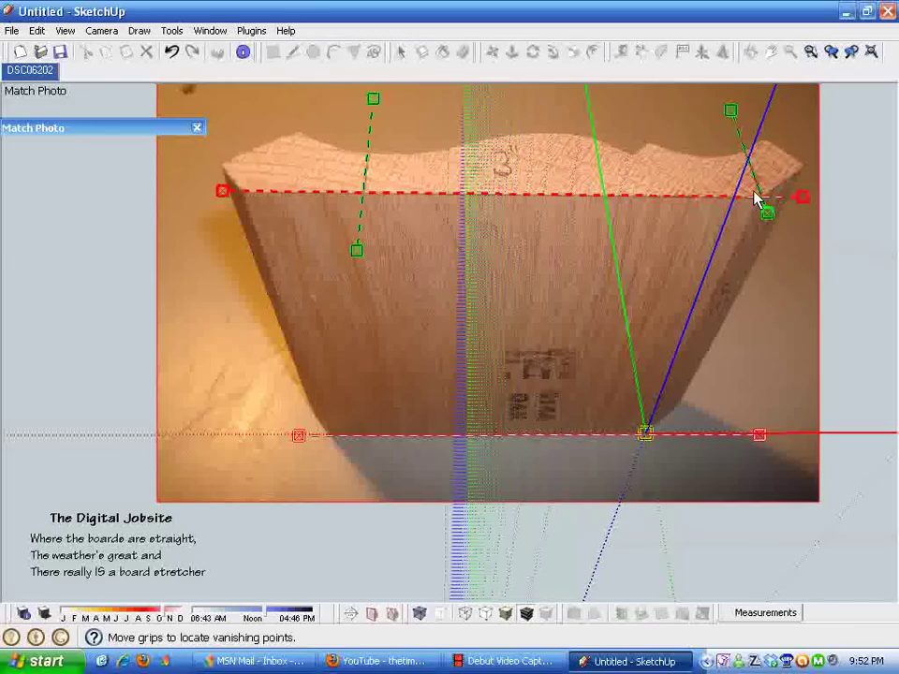
pyautogui.moveTo(767, 221); pyautogui.dragTo(763, 213)
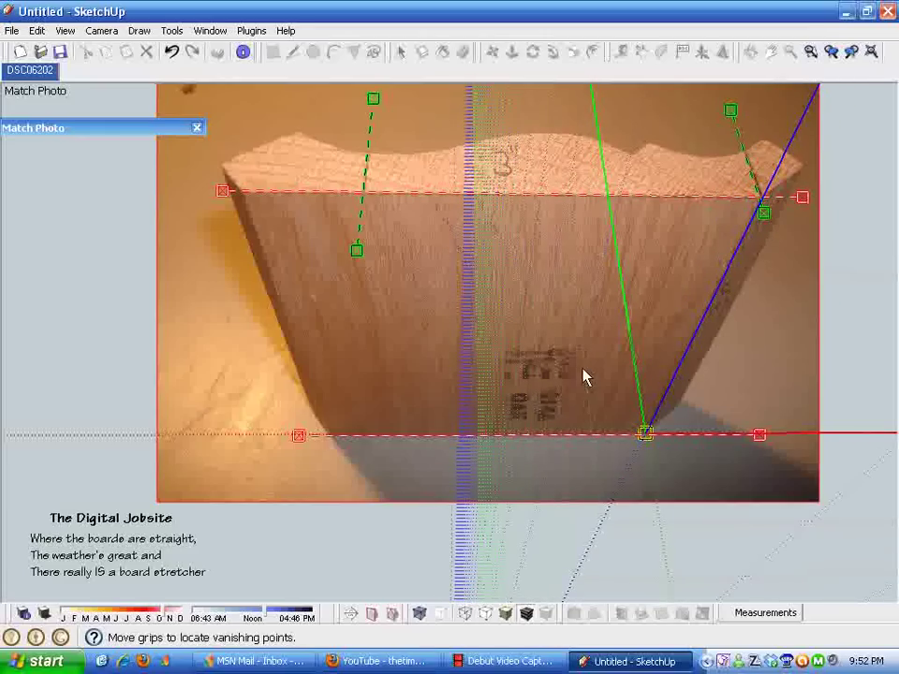
pyautogui.scroll(4, 782, 188)
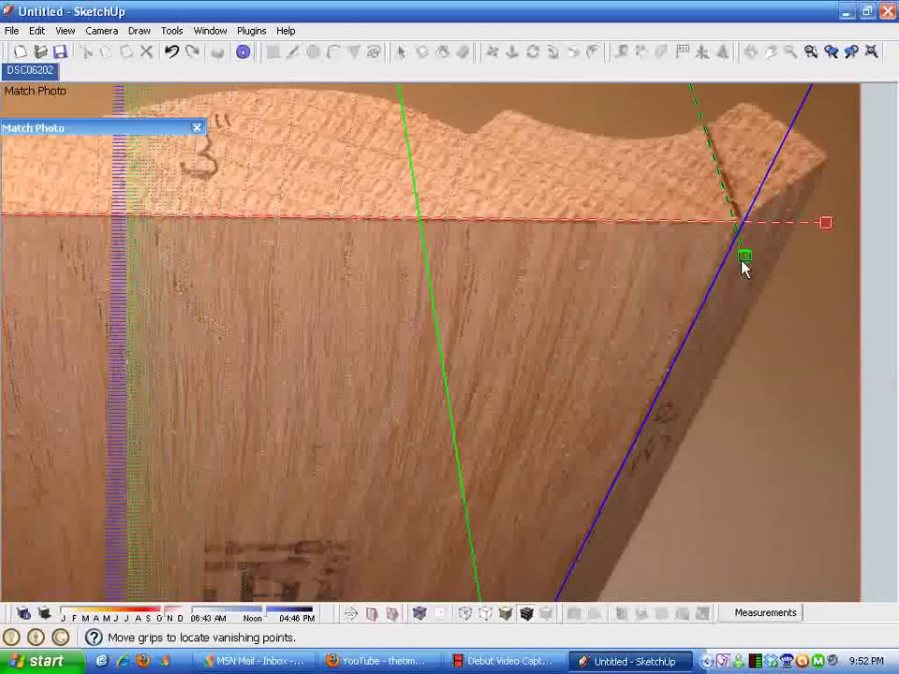
pyautogui.moveTo(744, 264); pyautogui.dragTo(740, 253)
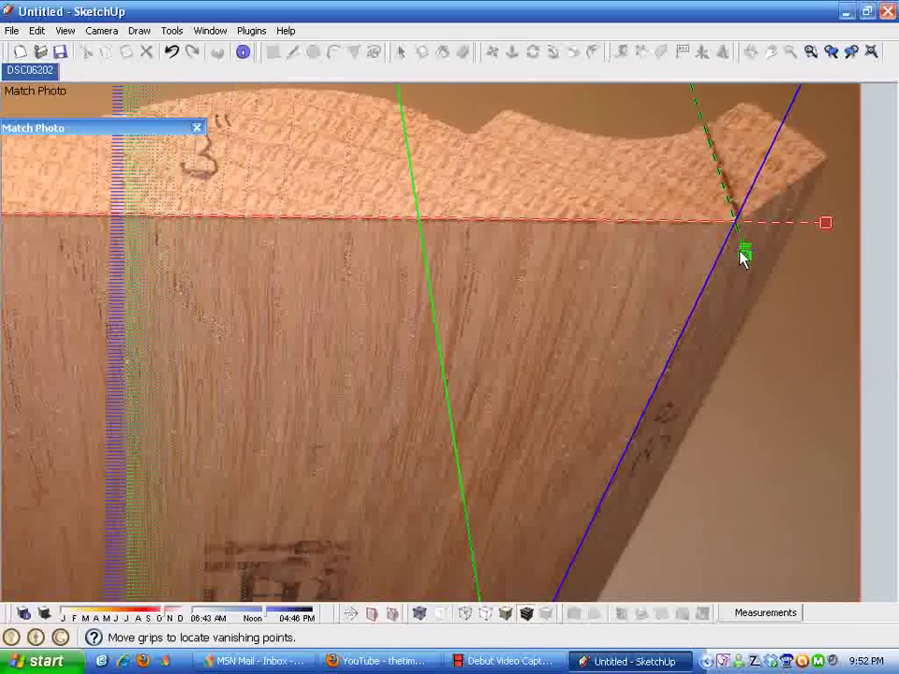
pyautogui.scroll(-5, 739, 257)
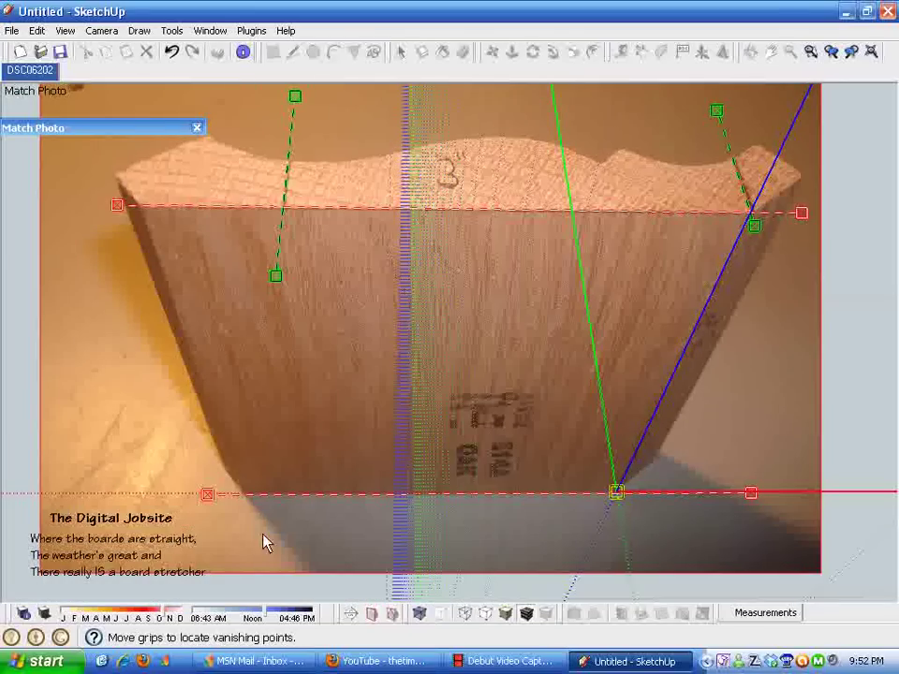
pyautogui.scroll(5, 265, 541)
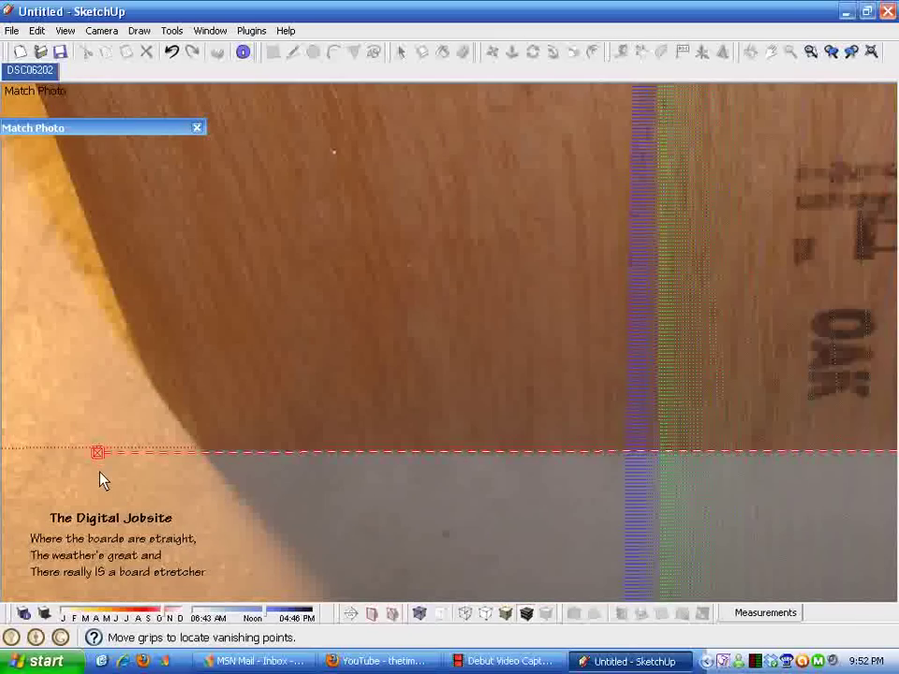
# Raise the bottom red line onto the bottom edge and set the green lines on the corner and mark.
pyautogui.moveTo(94, 466); pyautogui.dragTo(97, 463)
pyautogui.scroll(-5, 4, 393)
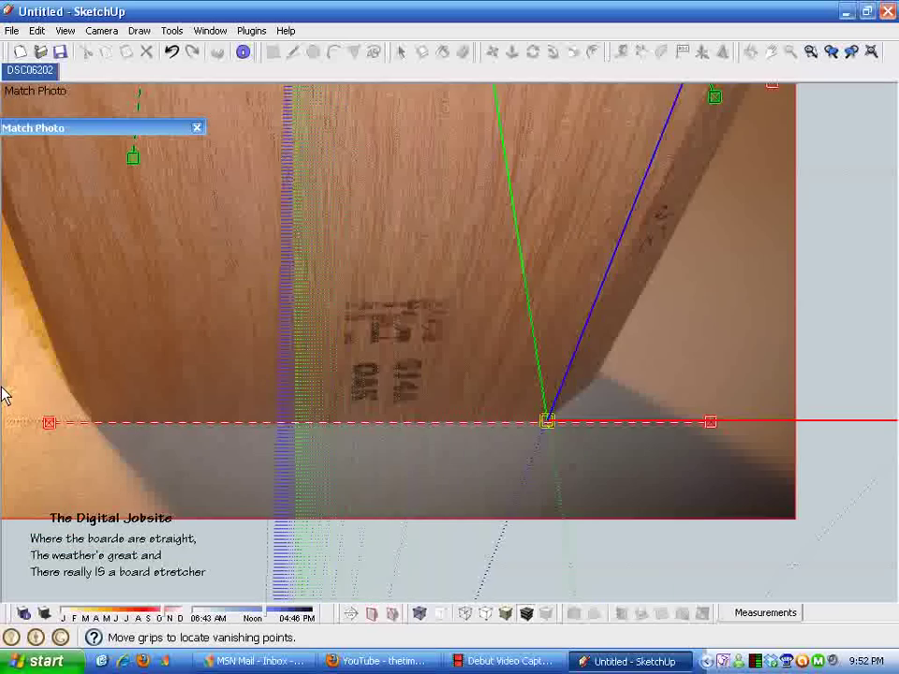
pyautogui.scroll(3, 697, 374)
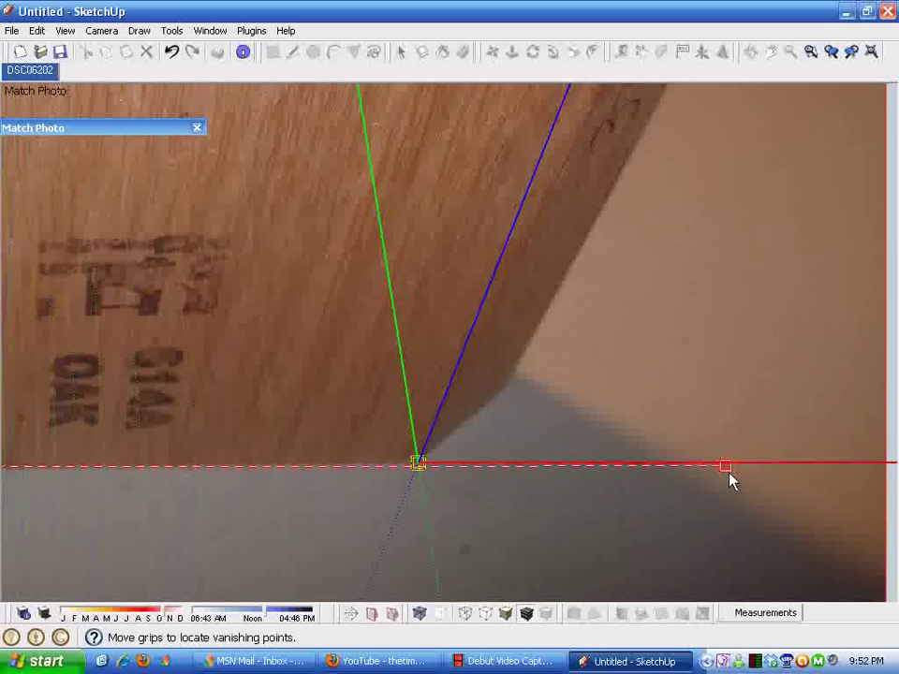
pyautogui.scroll(-3, 724, 477)
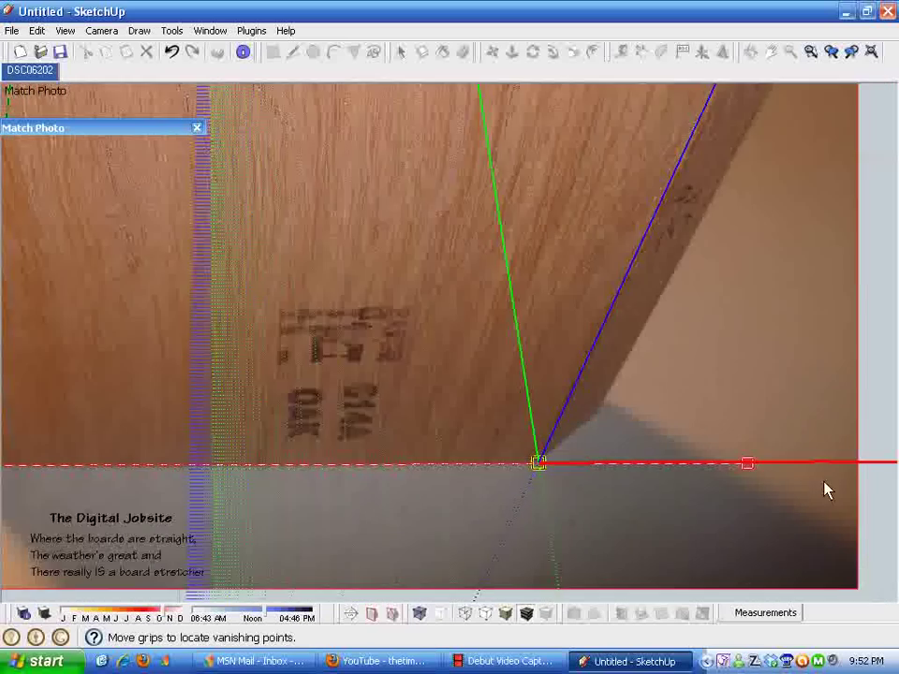
pyautogui.scroll(4, 764, 214)
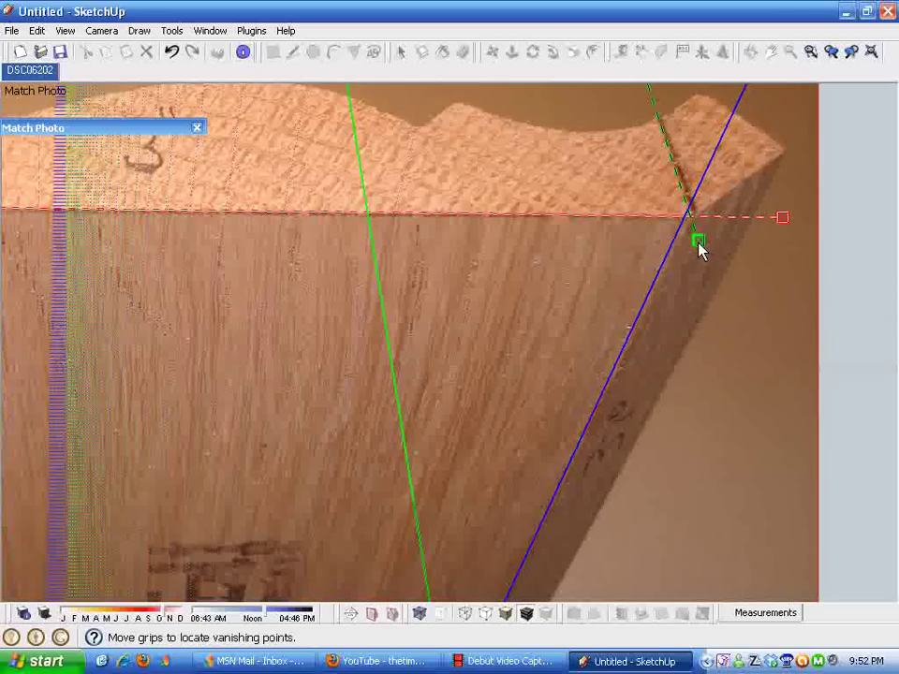
pyautogui.moveTo(698, 249); pyautogui.dragTo(695, 246)
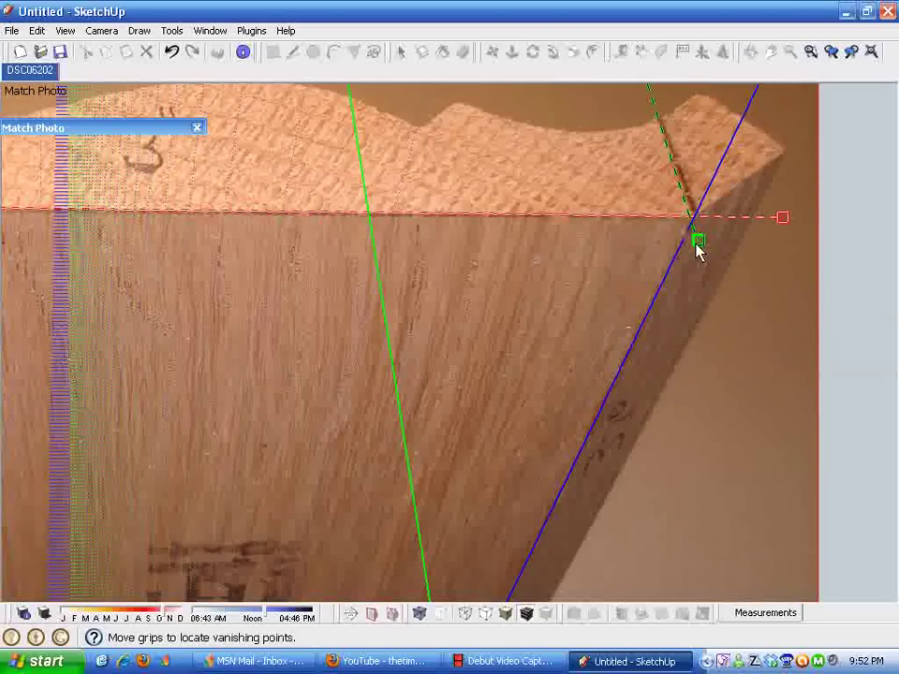
pyautogui.scroll(-5, 774, 253)
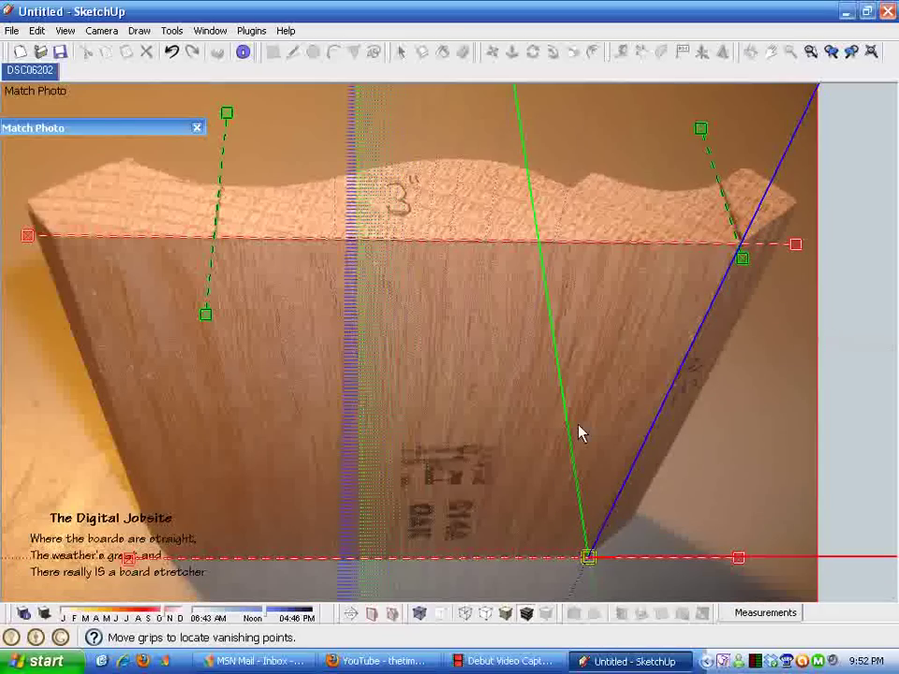
pyautogui.moveTo(204, 325)
pyautogui.mouseDown()
pyautogui.moveTo(197, 333)
pyautogui.moveTo(199, 321)
pyautogui.mouseUp()
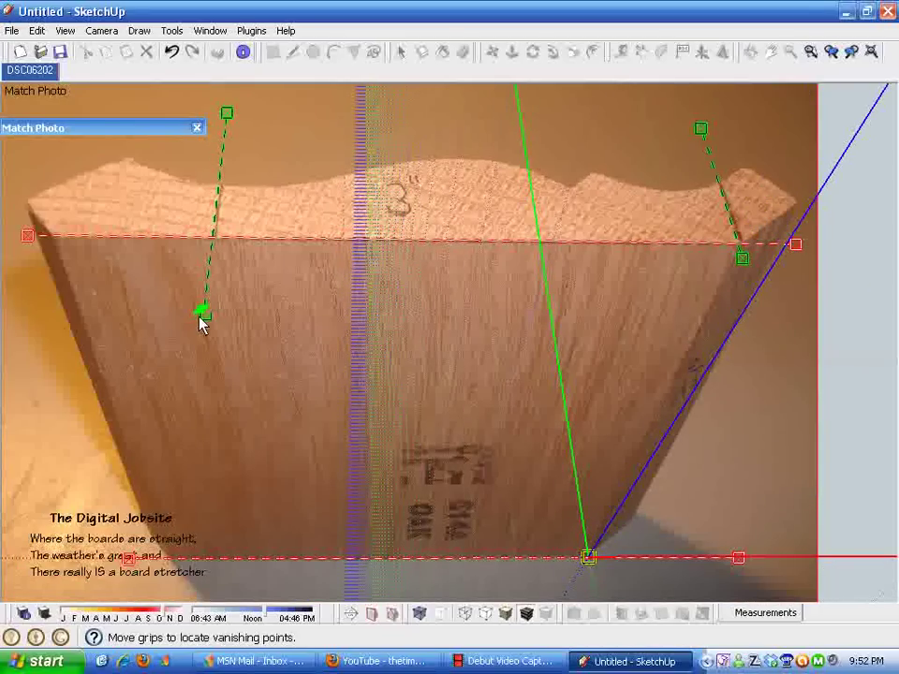